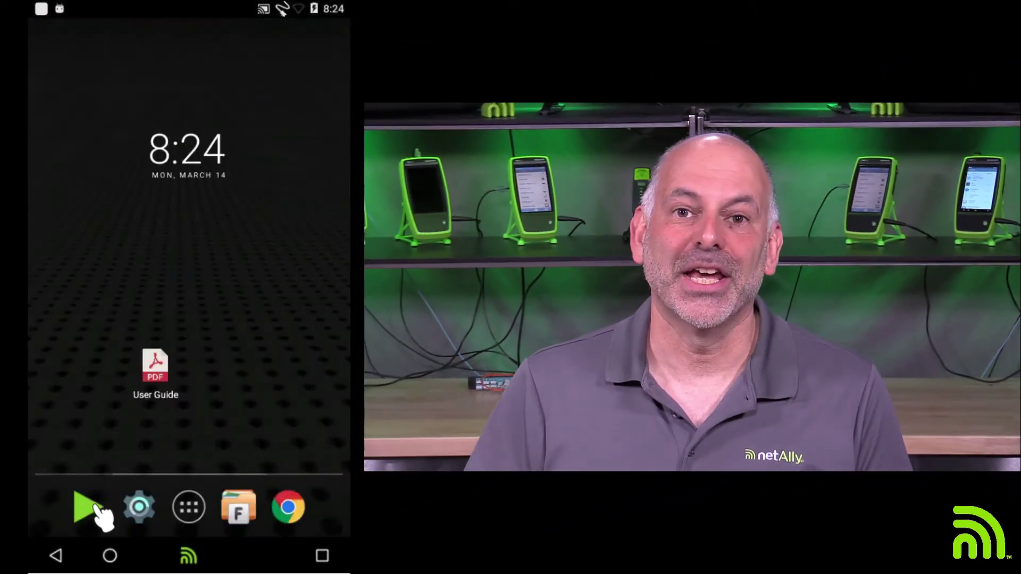
Search the NetAlly App Store for 'speedtest' and install Speedtest by Ookla.
click(91, 505)
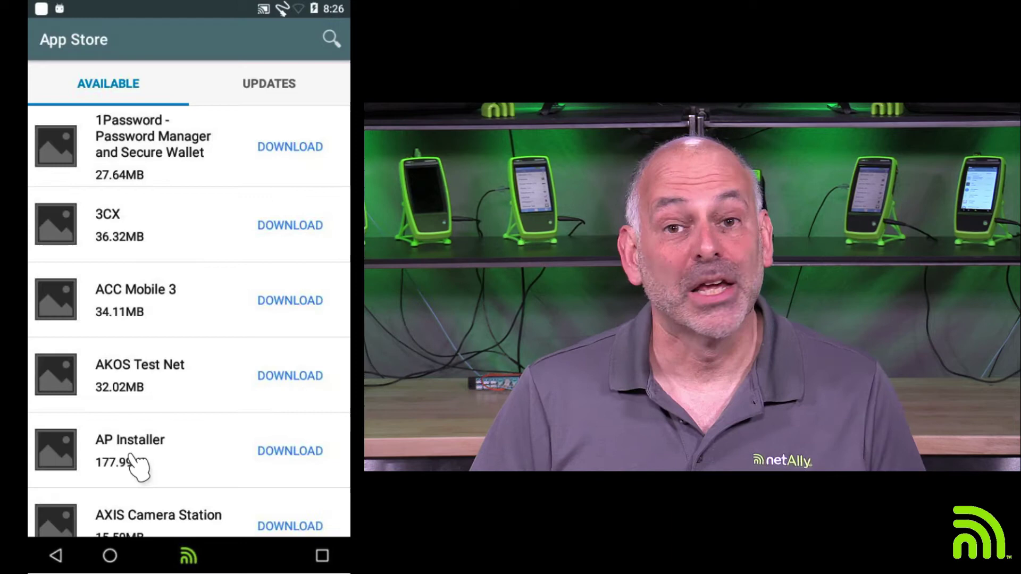
click(332, 39)
click(93, 411)
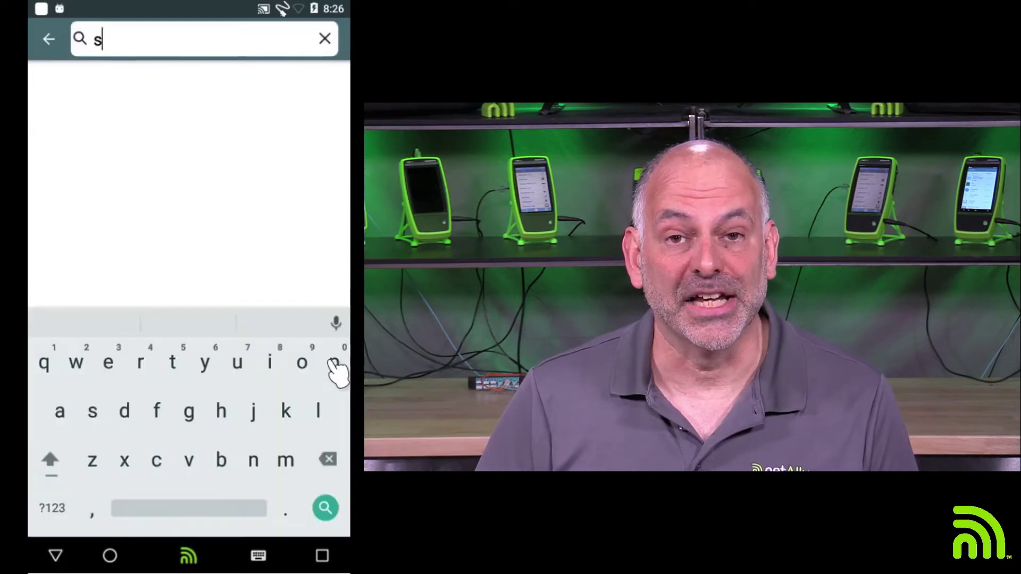
click(334, 363)
click(108, 362)
click(108, 362)
click(125, 411)
click(172, 362)
click(107, 363)
click(93, 411)
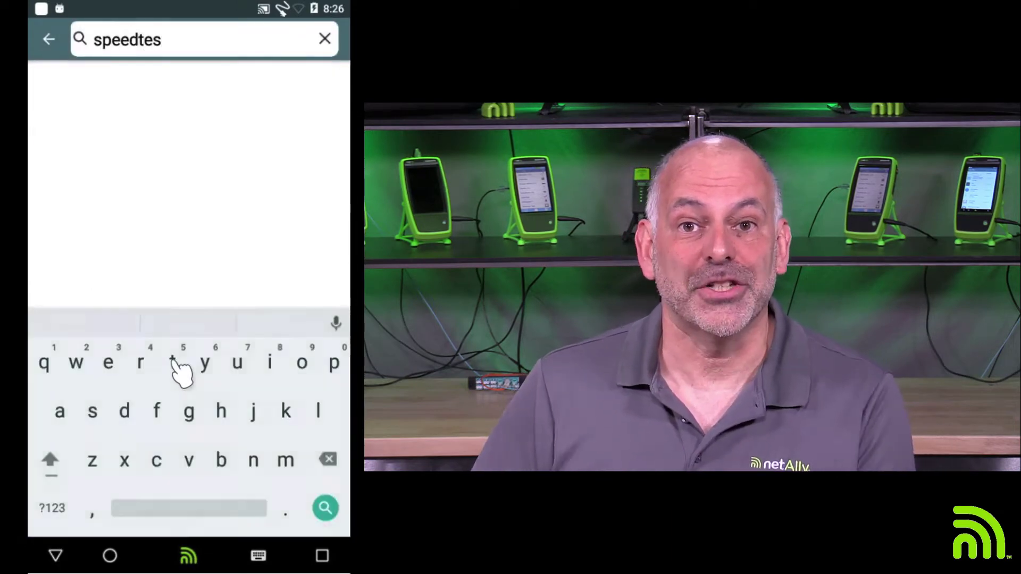
click(174, 362)
click(325, 508)
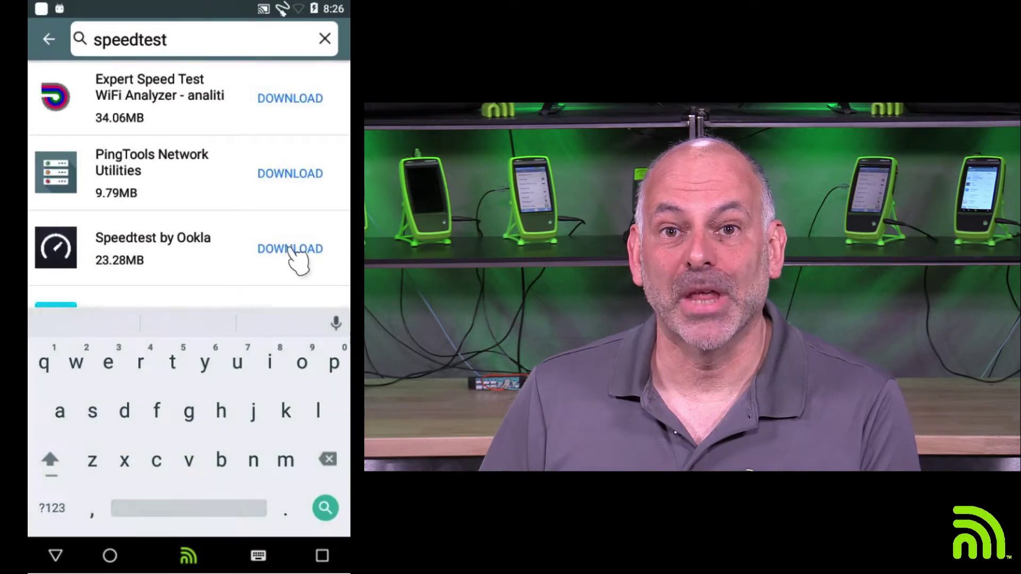
click(295, 249)
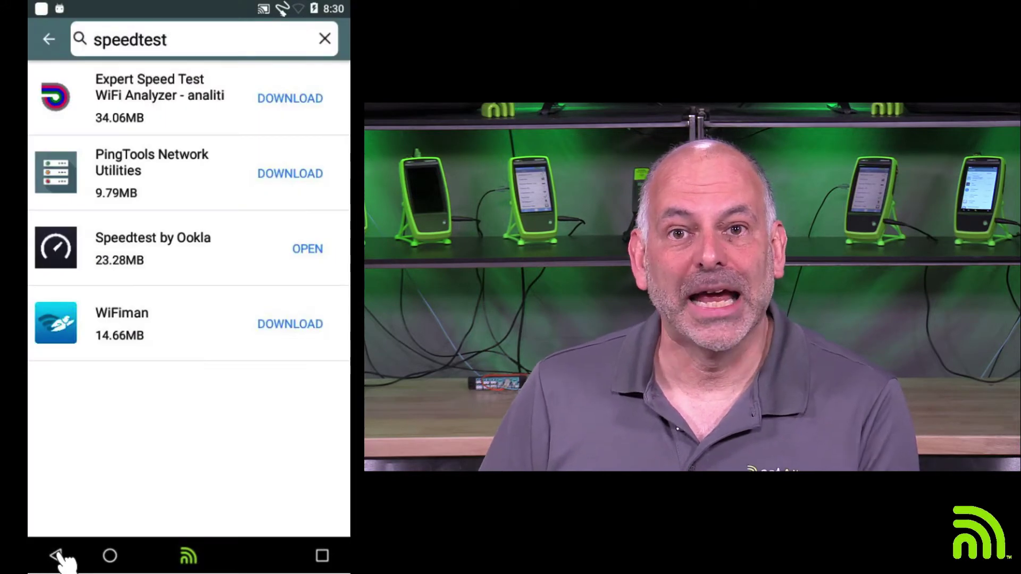
Place a Speedtest shortcut on the home screen beside User Guide.
click(56, 556)
click(191, 509)
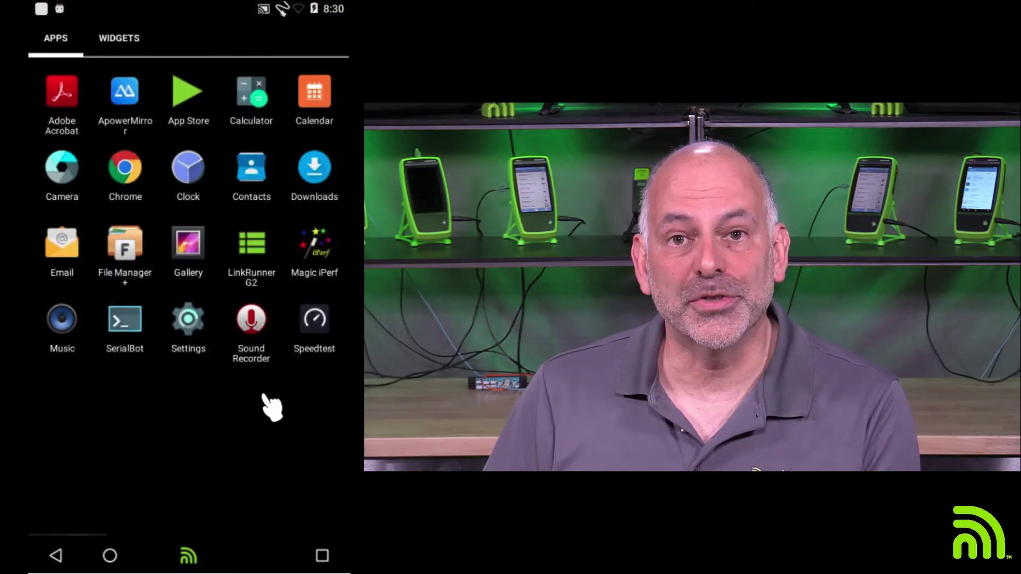
drag(319, 320, 213, 352)
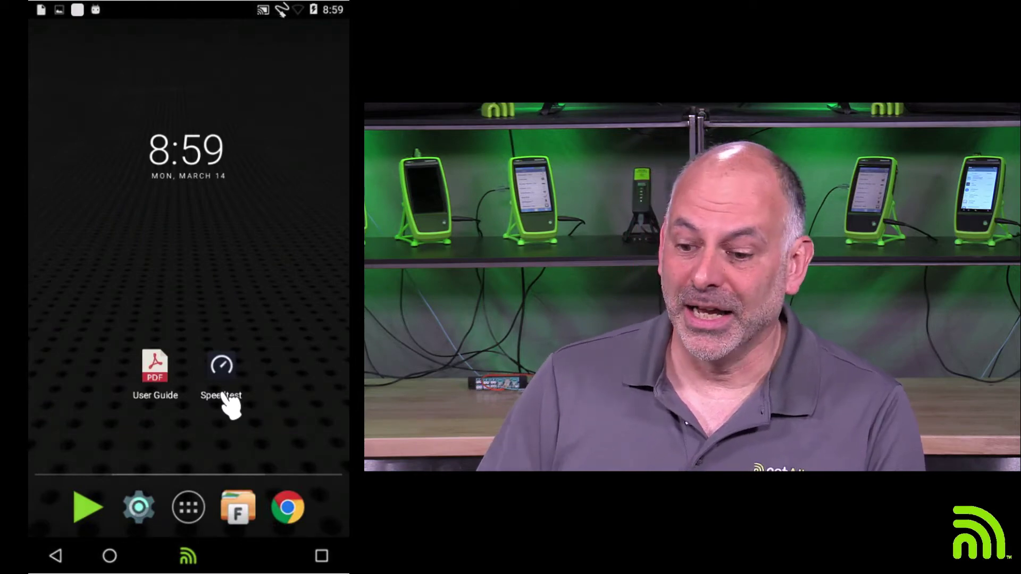
Launch LinkRunner G2 on its AutoTest results and open the navigation drawer.
click(188, 556)
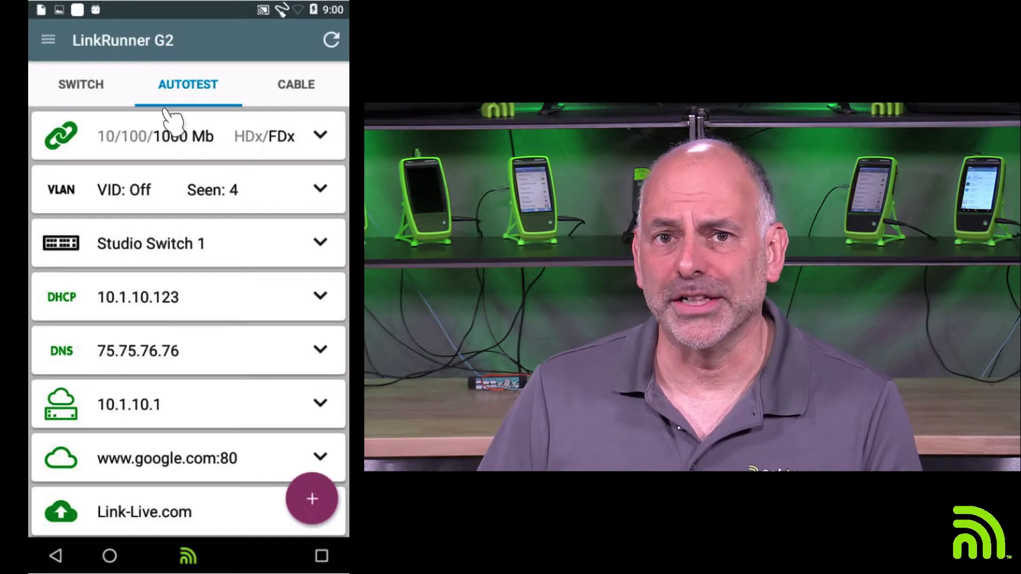
click(48, 40)
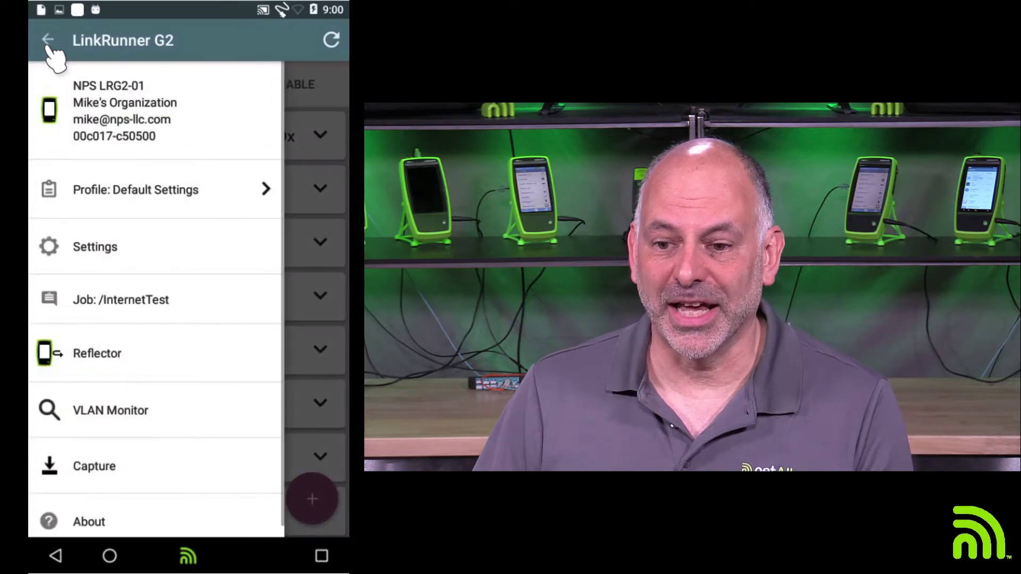
In Default Settings, add a secure.emailsrvr.com target with TCP on and port 993.
click(96, 249)
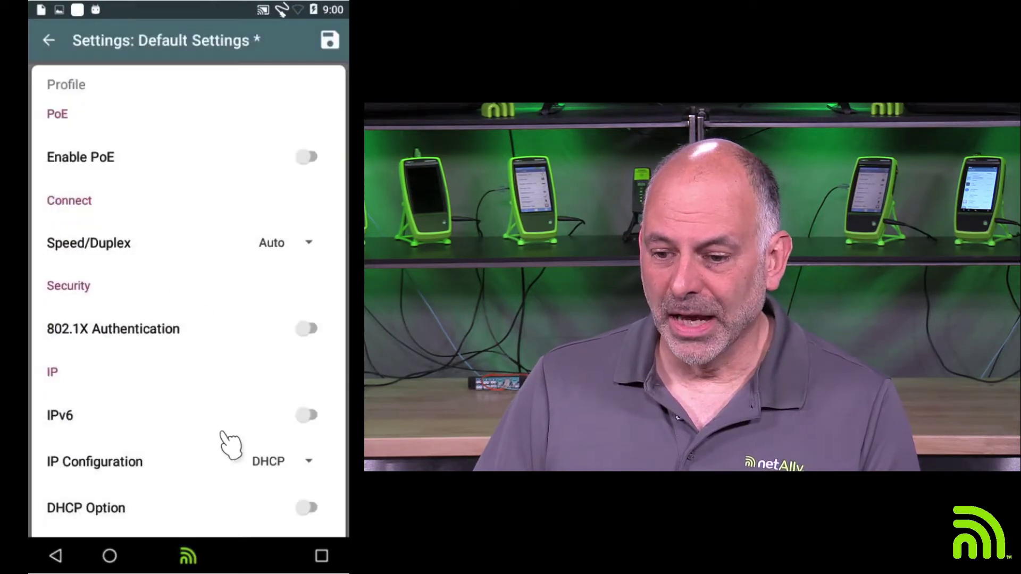
drag(228, 321, 233, 153)
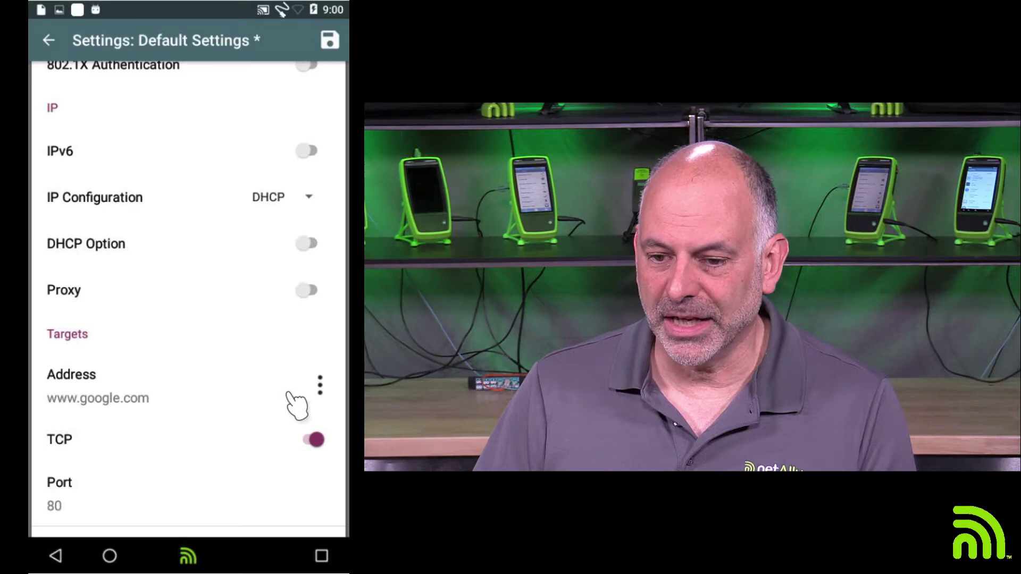
drag(290, 372, 289, 334)
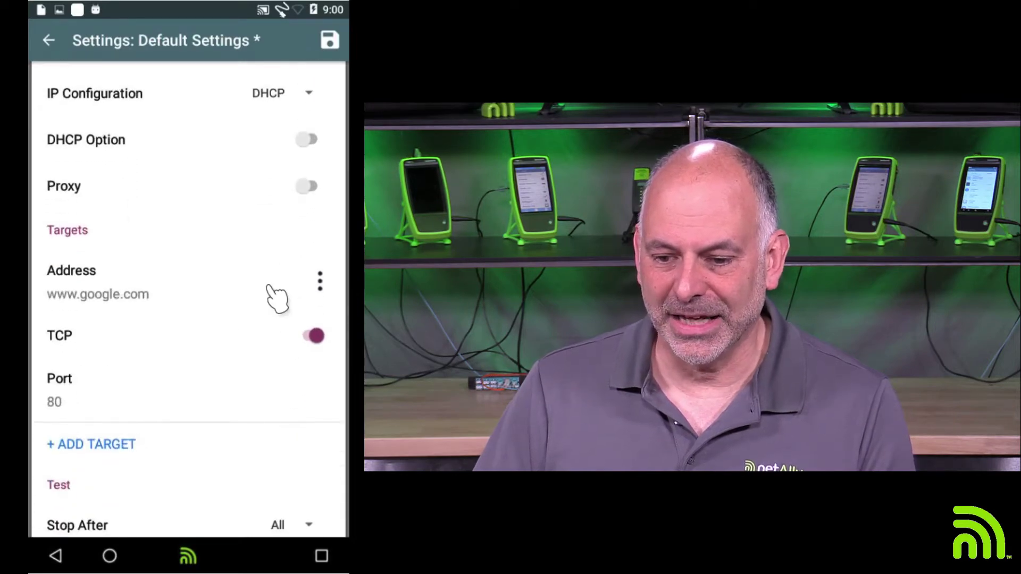
click(117, 444)
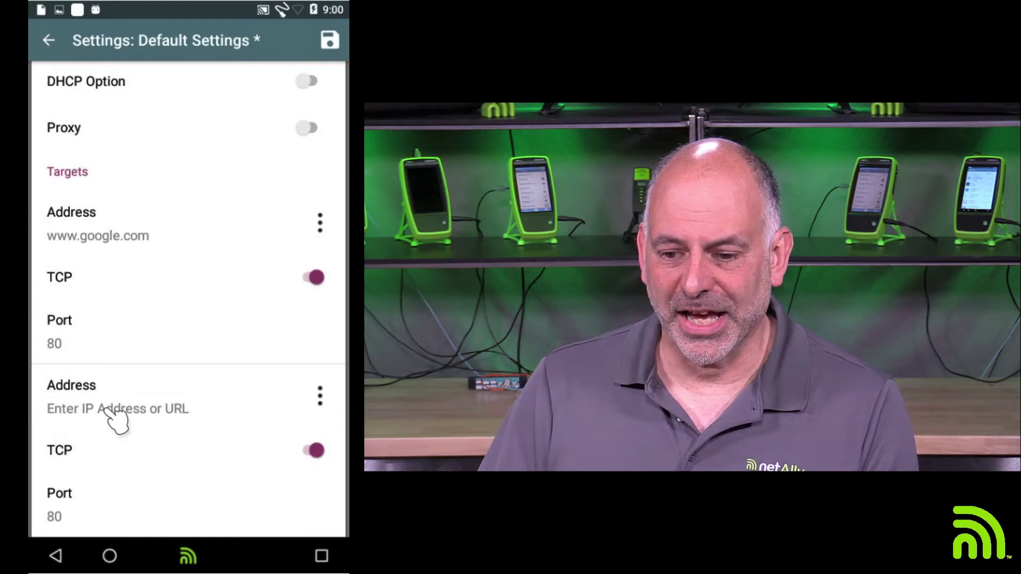
click(114, 417)
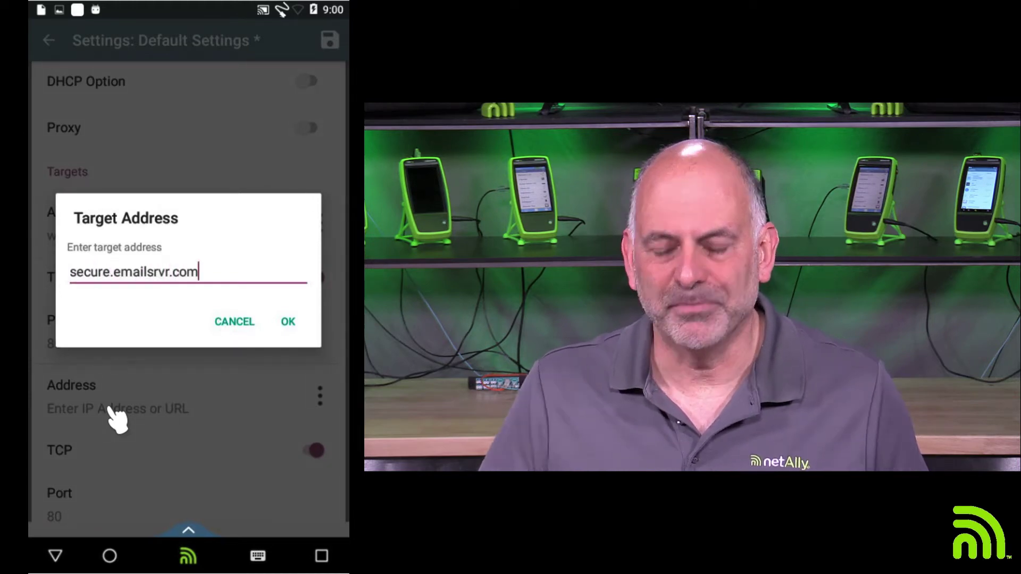
click(289, 320)
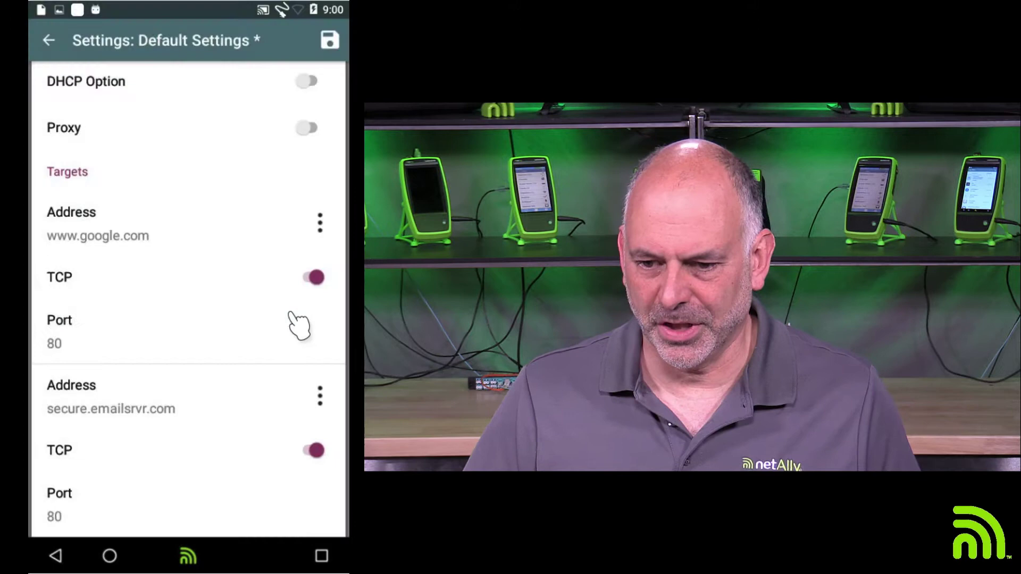
click(73, 454)
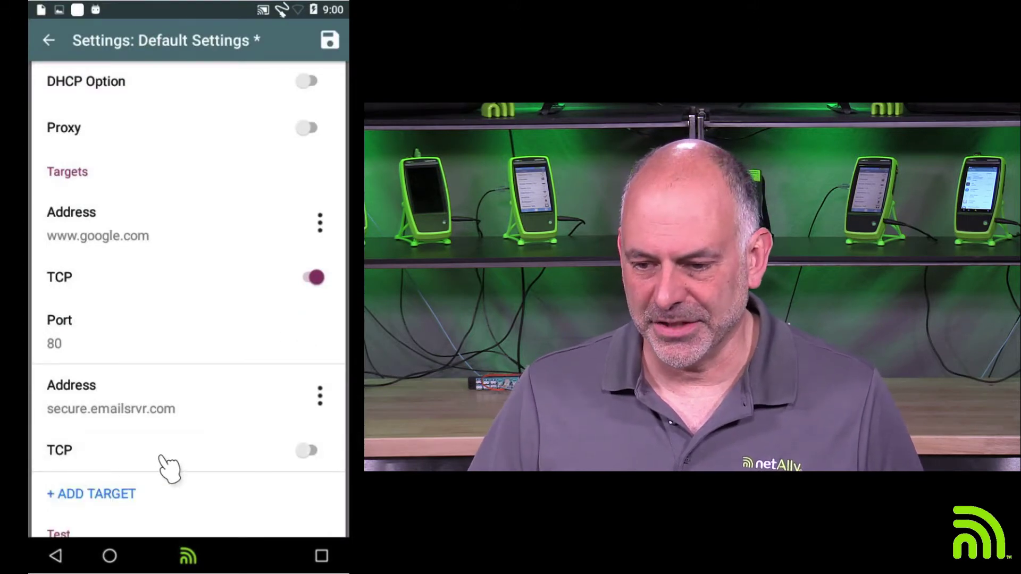
click(305, 455)
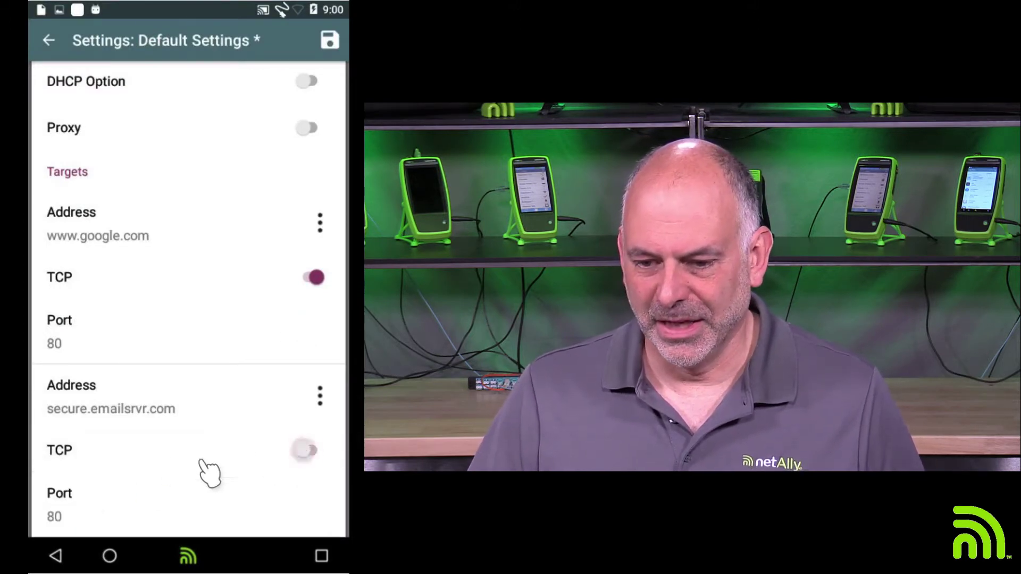
click(69, 518)
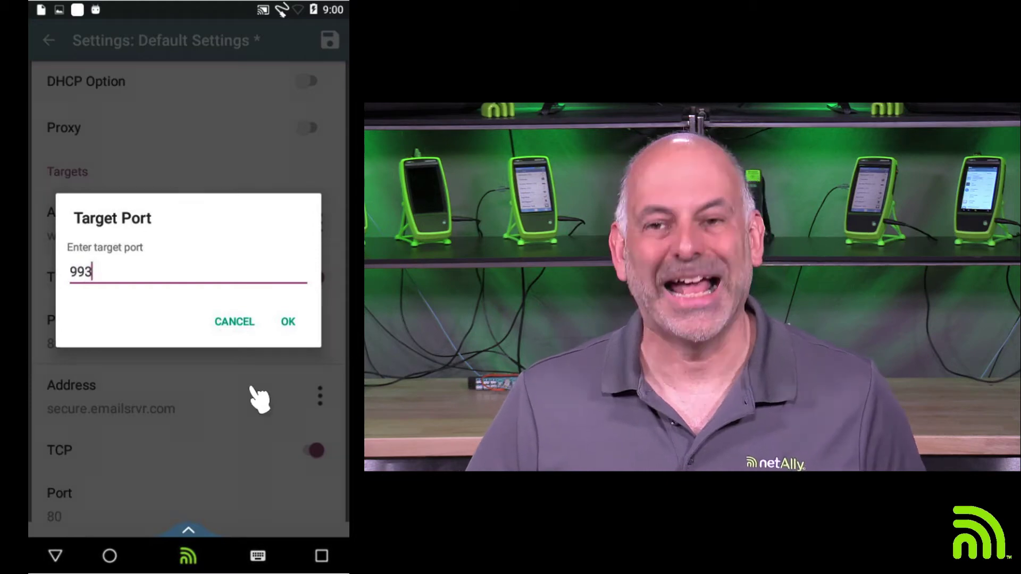
Confirm port 993, then duplicate the secure.emailsrvr.com target and set the copy to port 465.
click(288, 320)
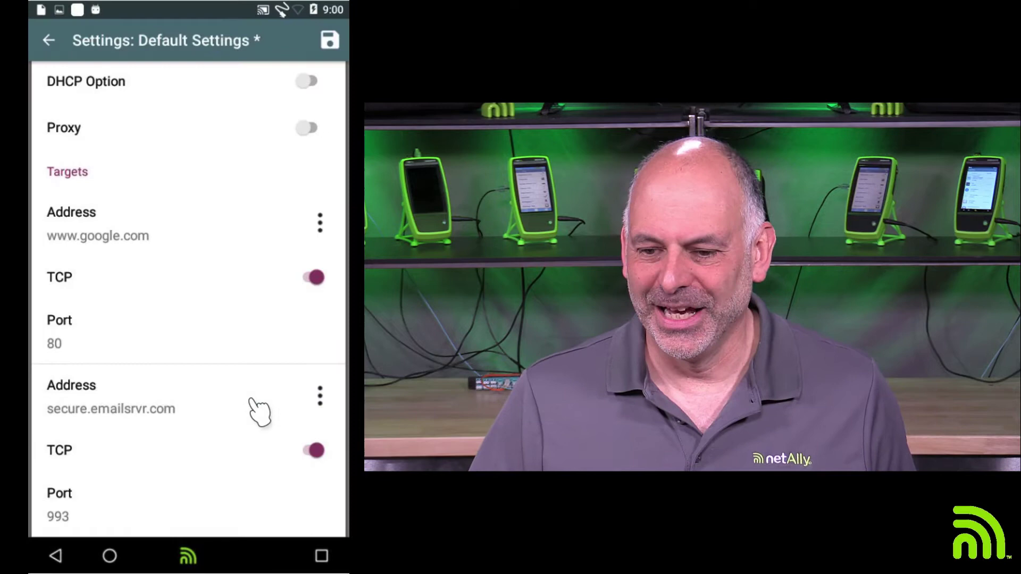
drag(170, 454, 164, 287)
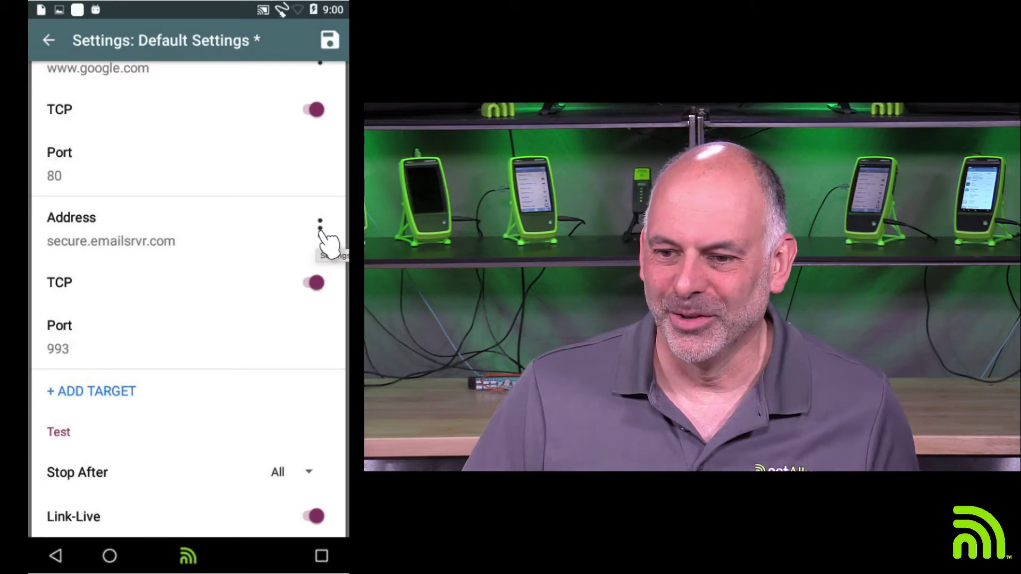
click(320, 229)
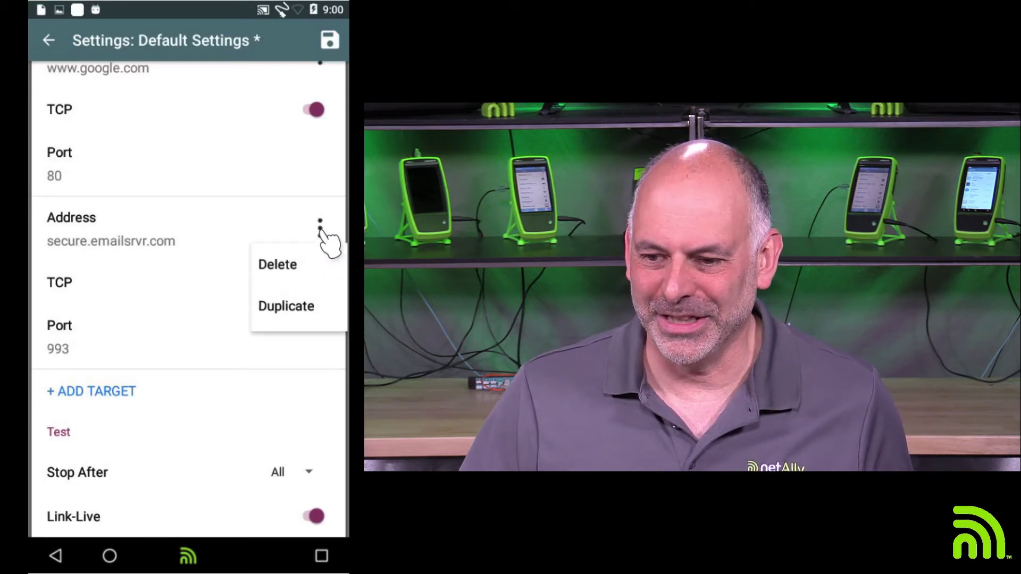
click(298, 314)
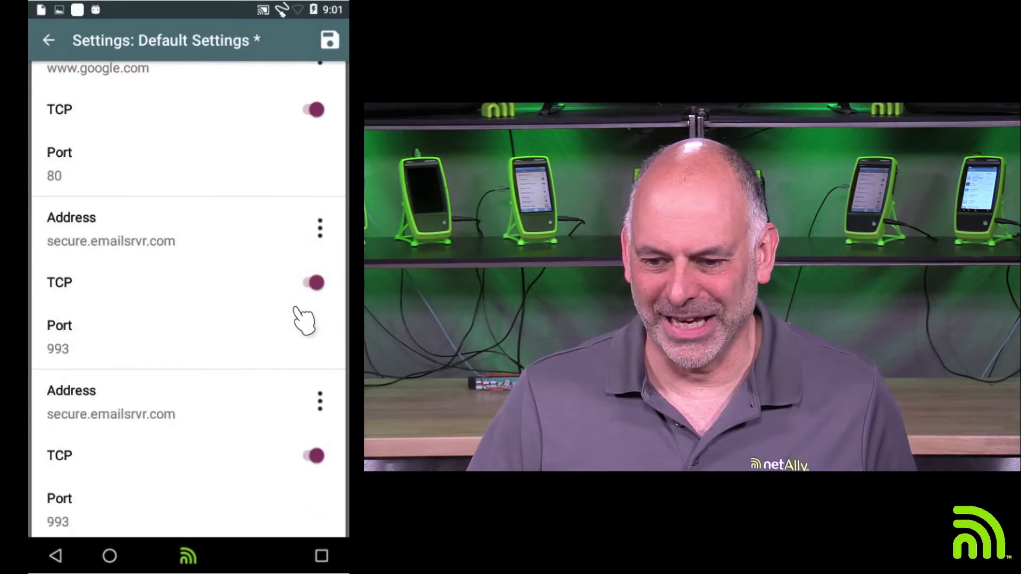
click(74, 523)
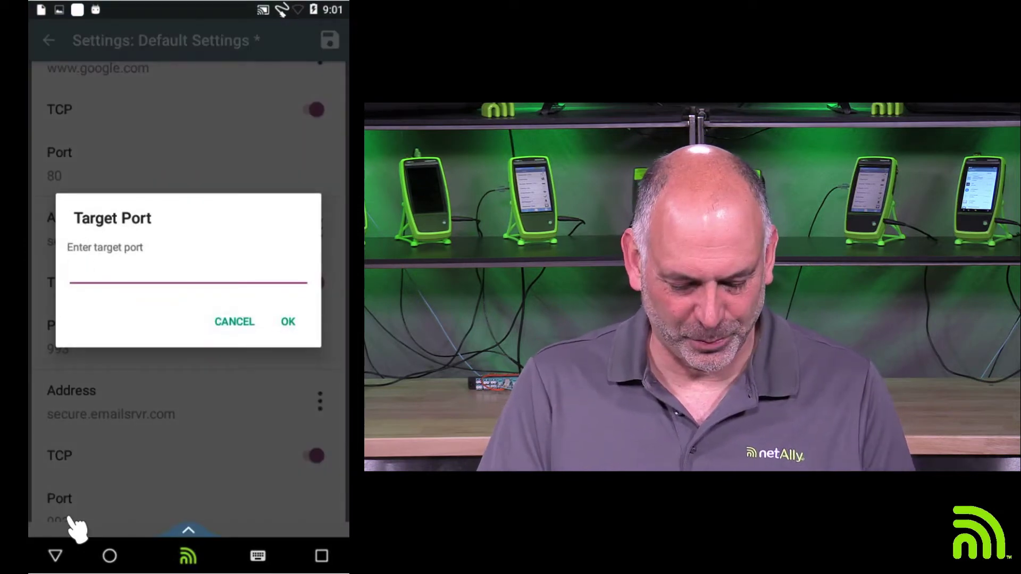
text(465)
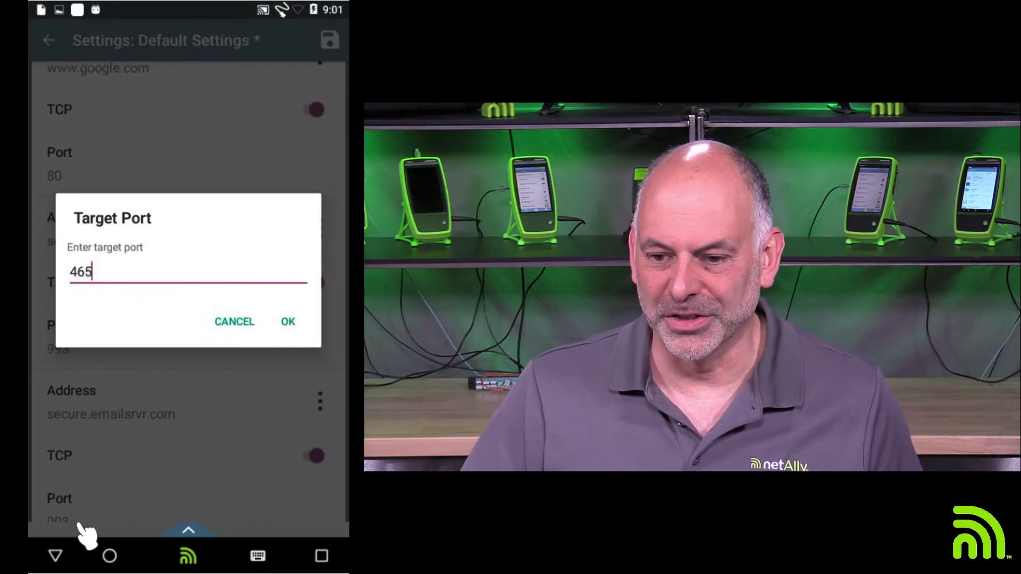
click(287, 322)
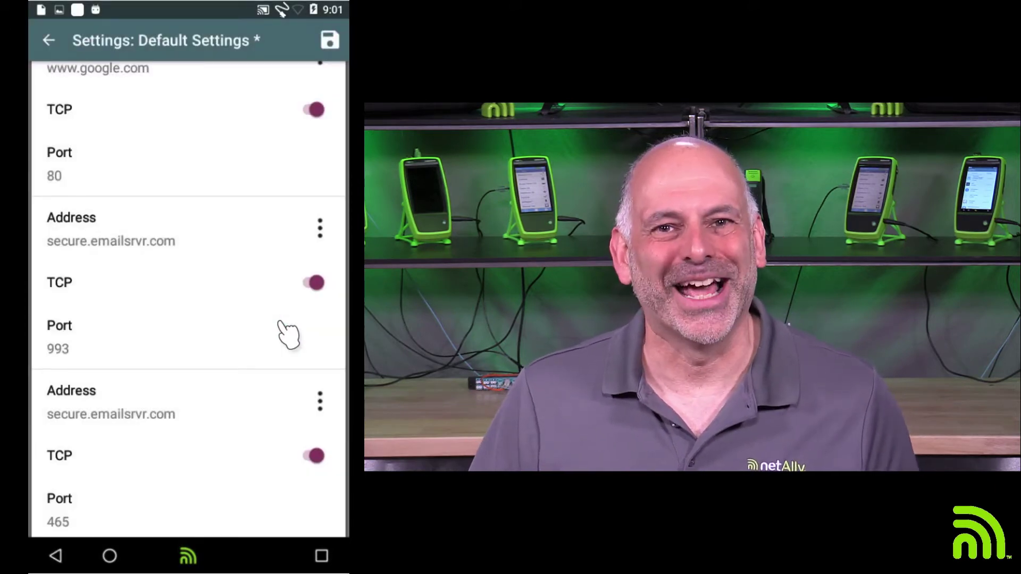
Save settings, rerun AutoTest to check both email targets on 993 and 465, then go home.
click(57, 558)
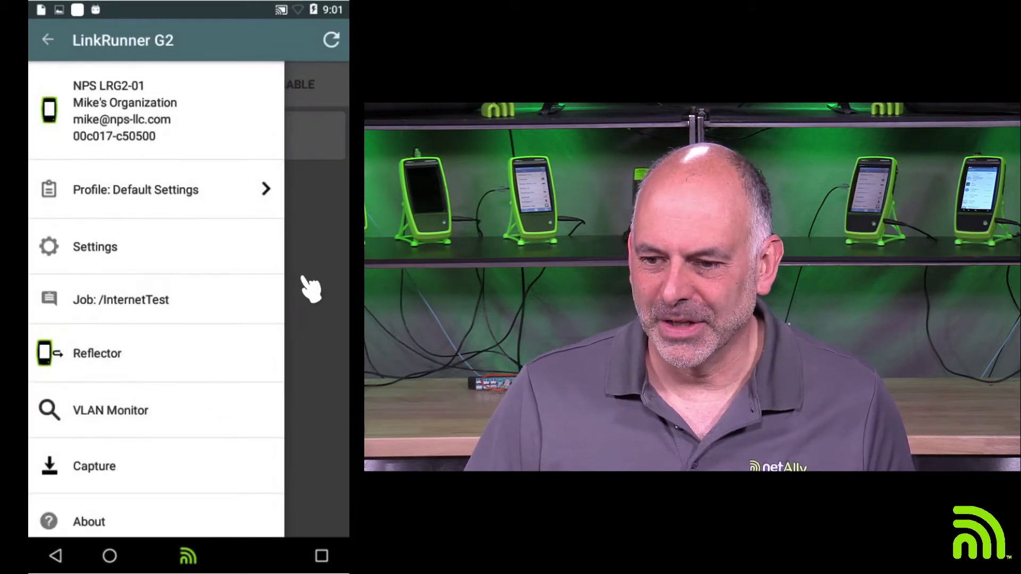
click(308, 279)
click(334, 40)
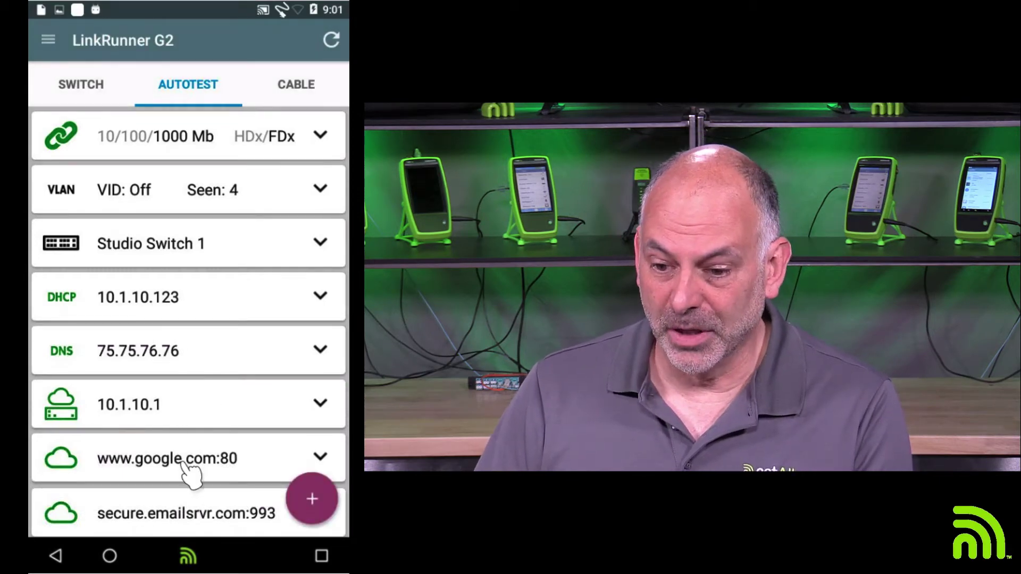
drag(189, 449, 193, 250)
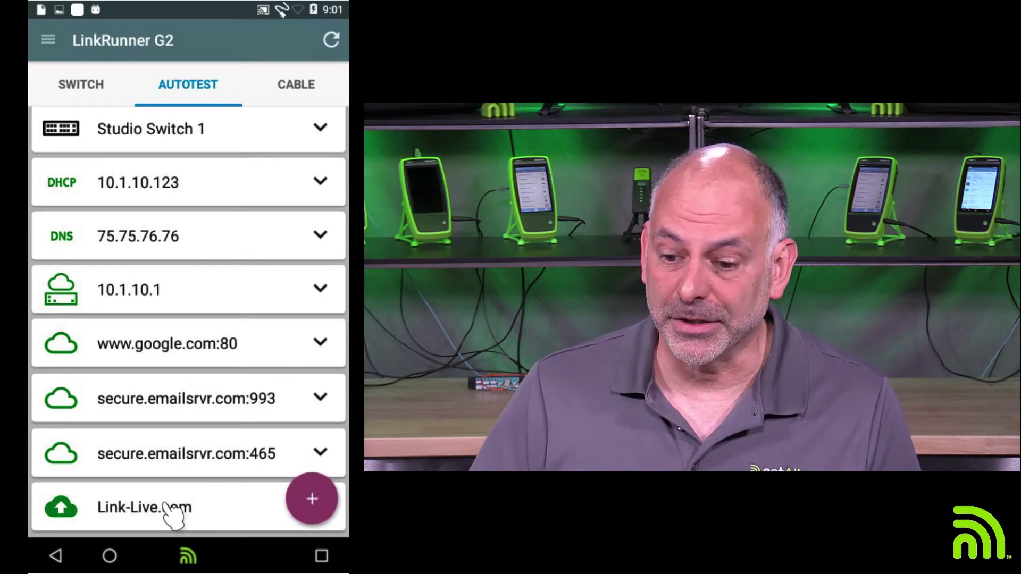
click(109, 555)
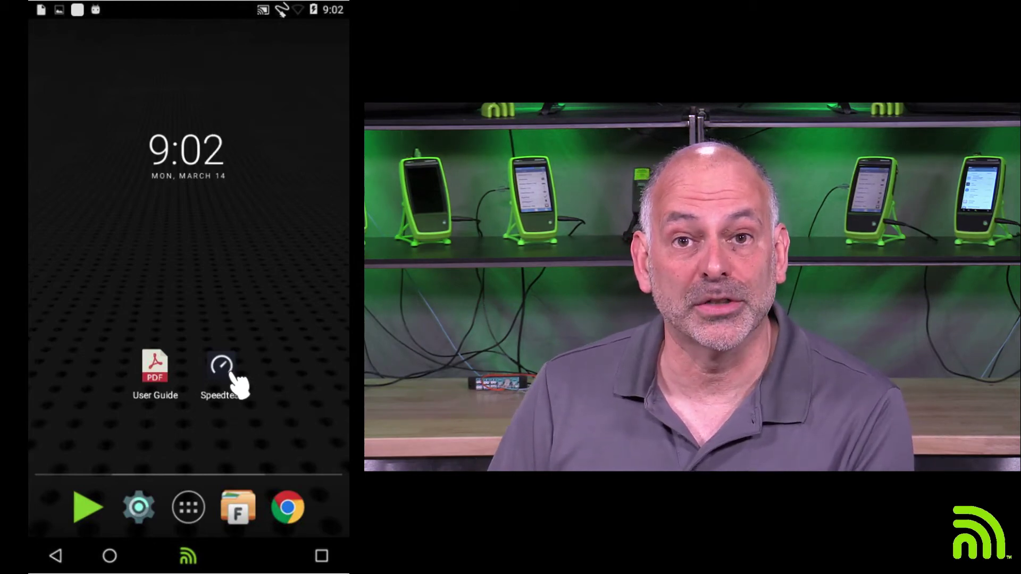
Launch Speedtest and rerun the test, getting 171 Mbps download and 23.0 Mbps upload.
click(232, 373)
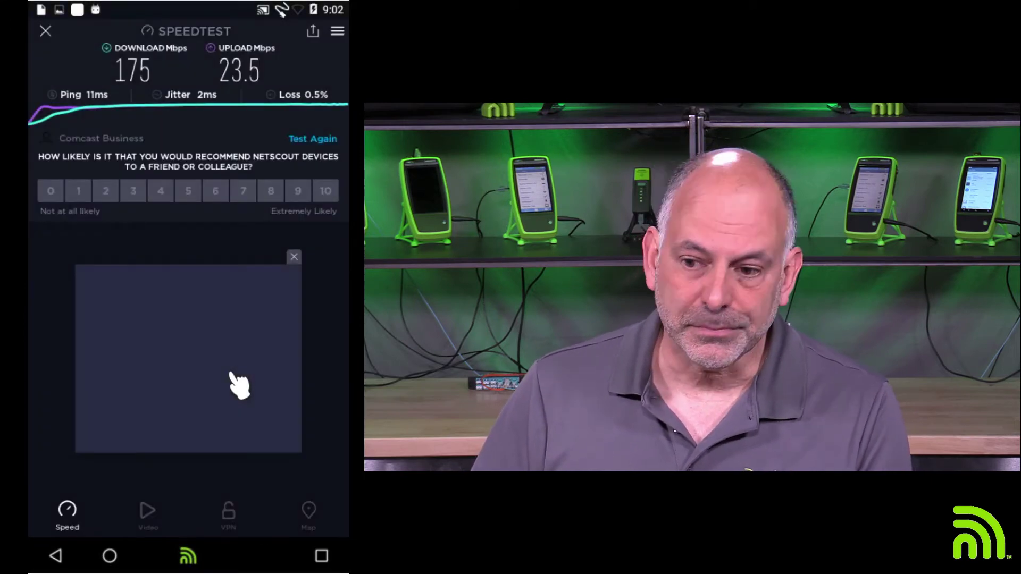
click(323, 139)
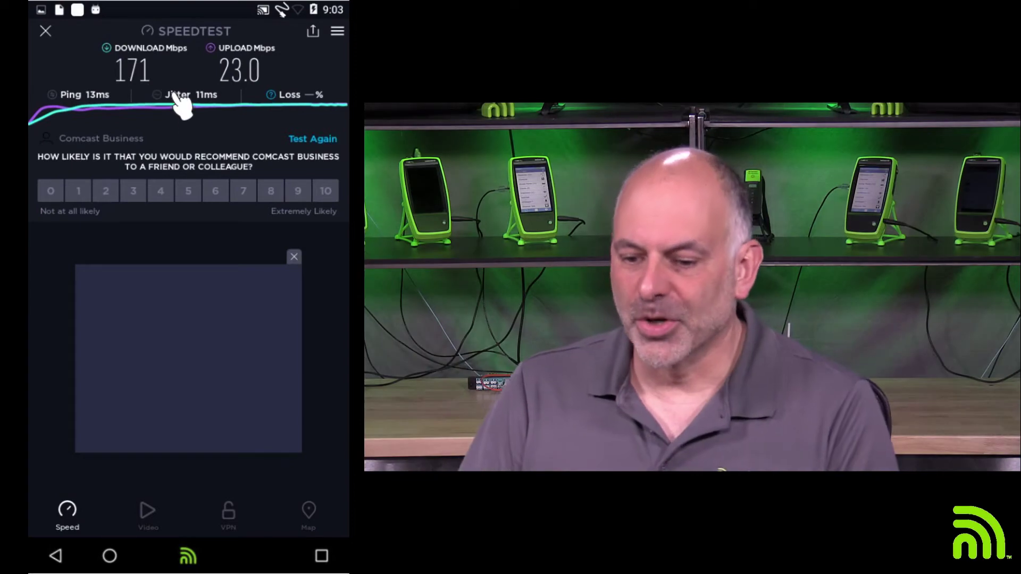
Open the Speedtest results screenshot in Gallery and share it to Link-Live.
click(110, 556)
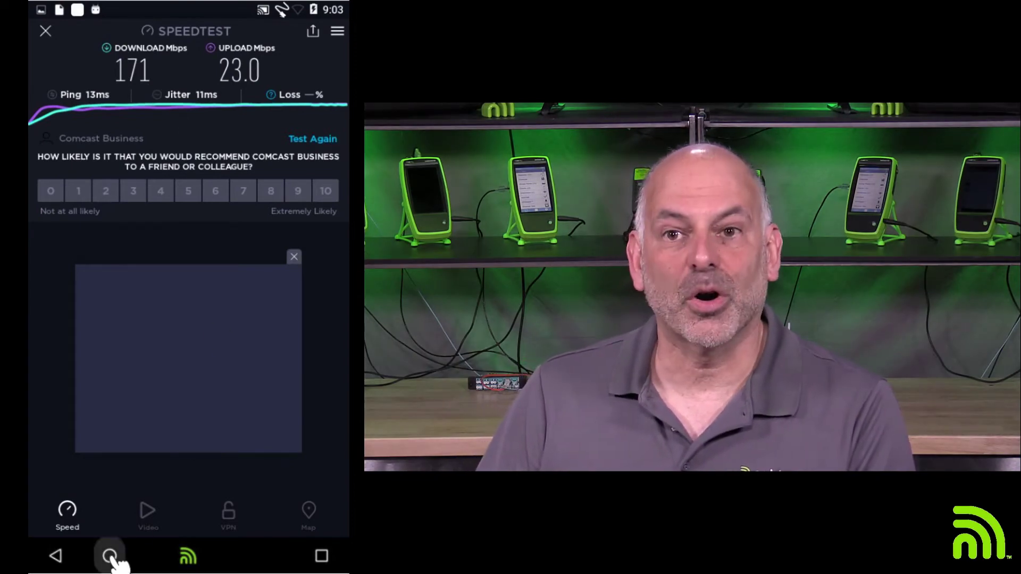
click(186, 509)
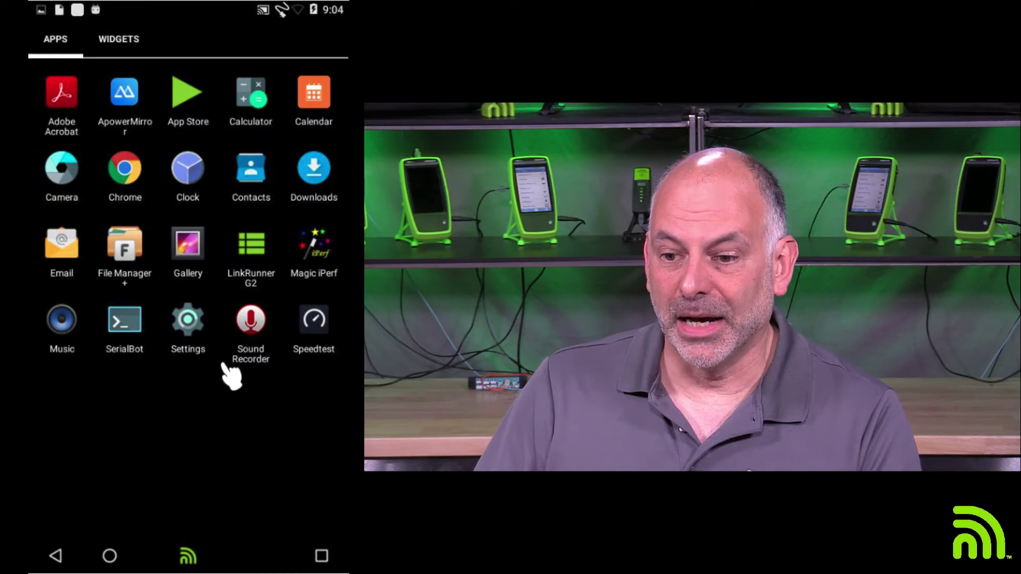
click(195, 243)
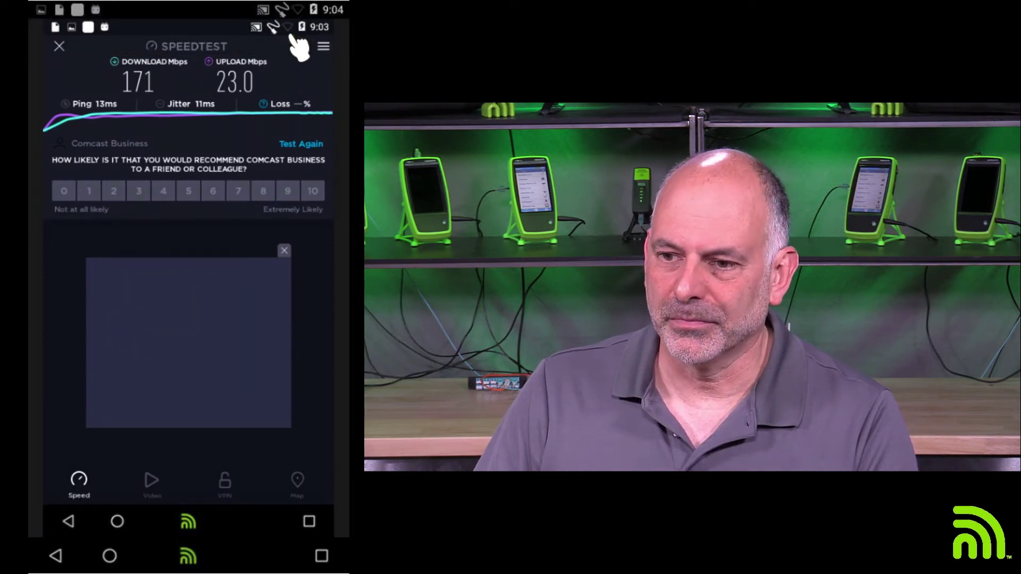
click(295, 63)
click(293, 50)
click(295, 48)
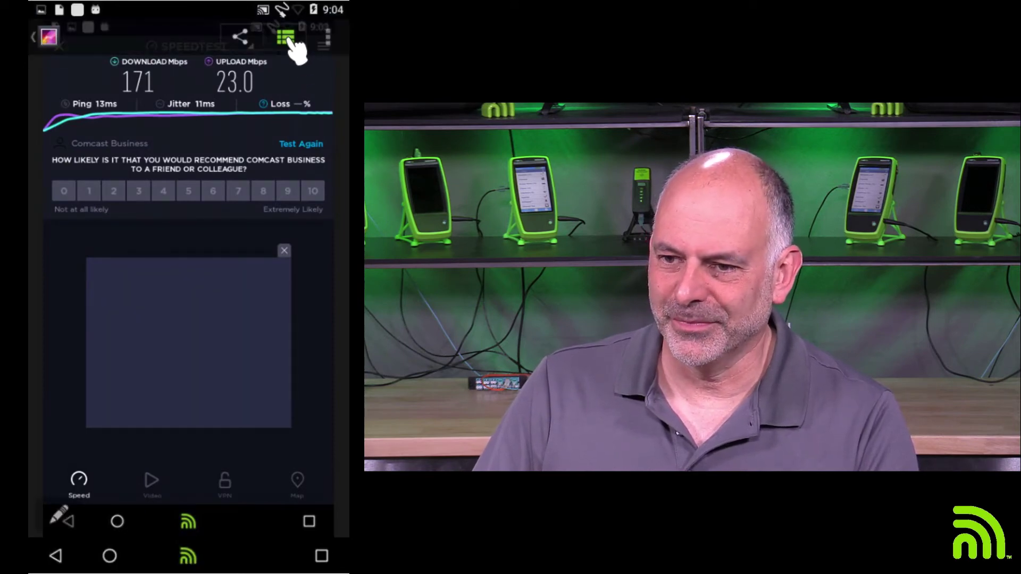
click(295, 47)
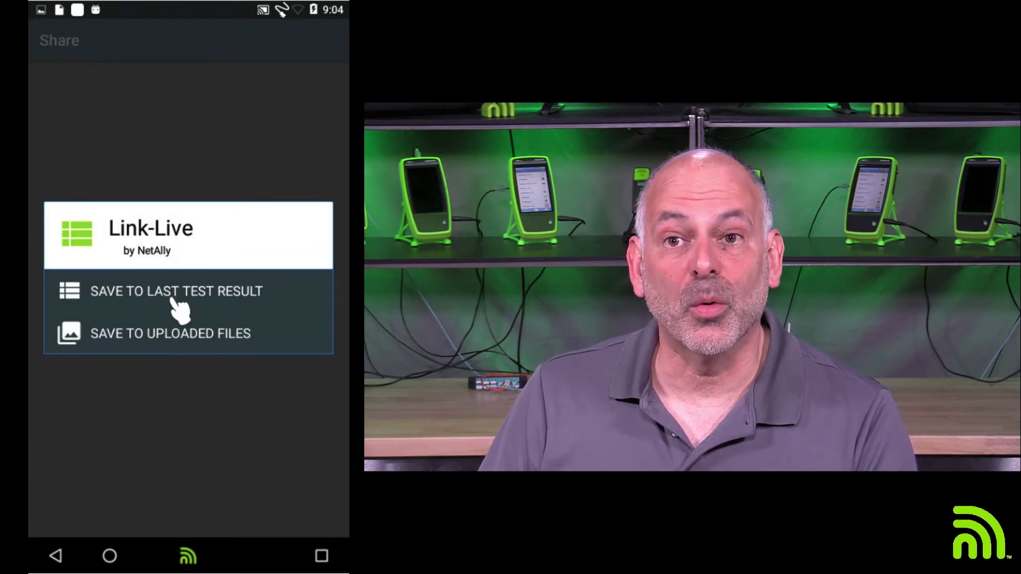
Save the screenshot to the last test result, then view the 9:01 AM NPS LRG2-01 result's attachments.
click(146, 304)
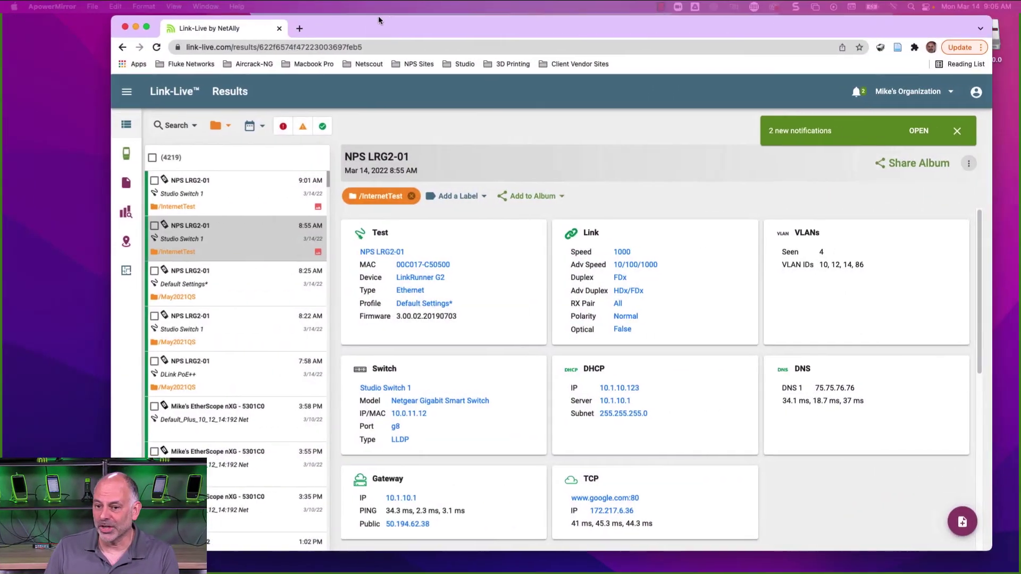
click(125, 28)
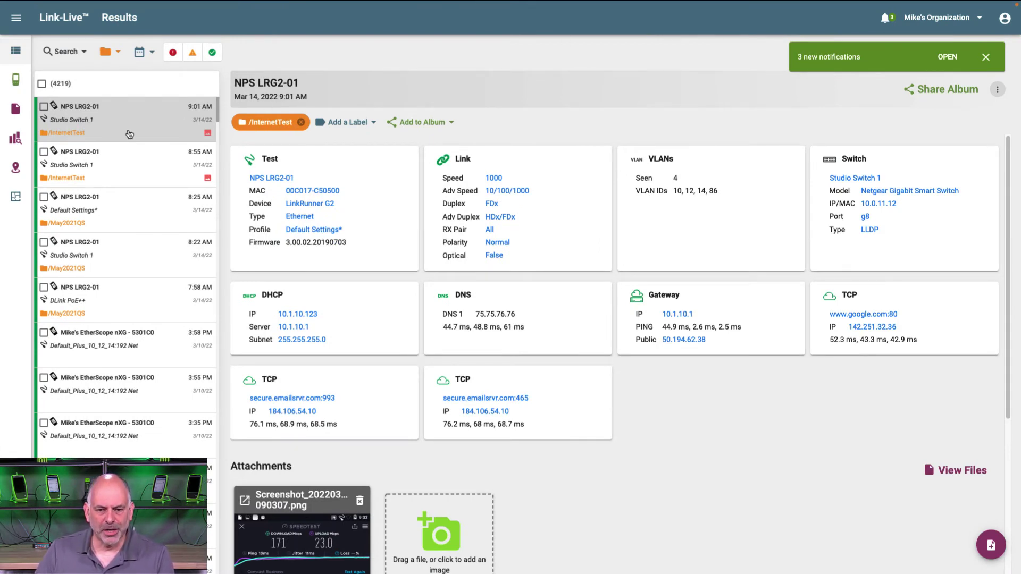
click(104, 126)
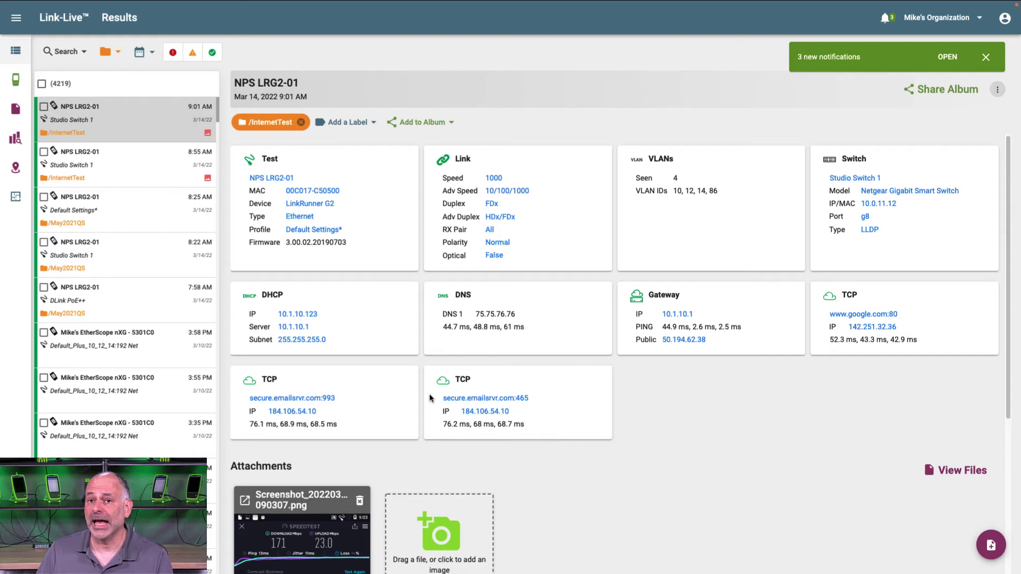
scroll(423, 473, down, 5)
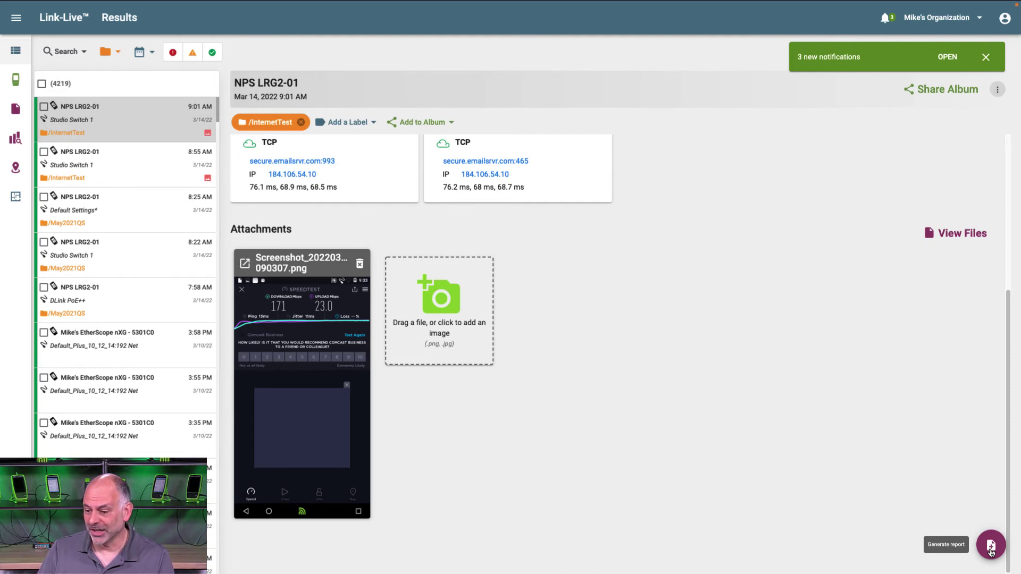
Select the 9:01 AM result and generate a PDF report with Include Images turned on.
click(44, 106)
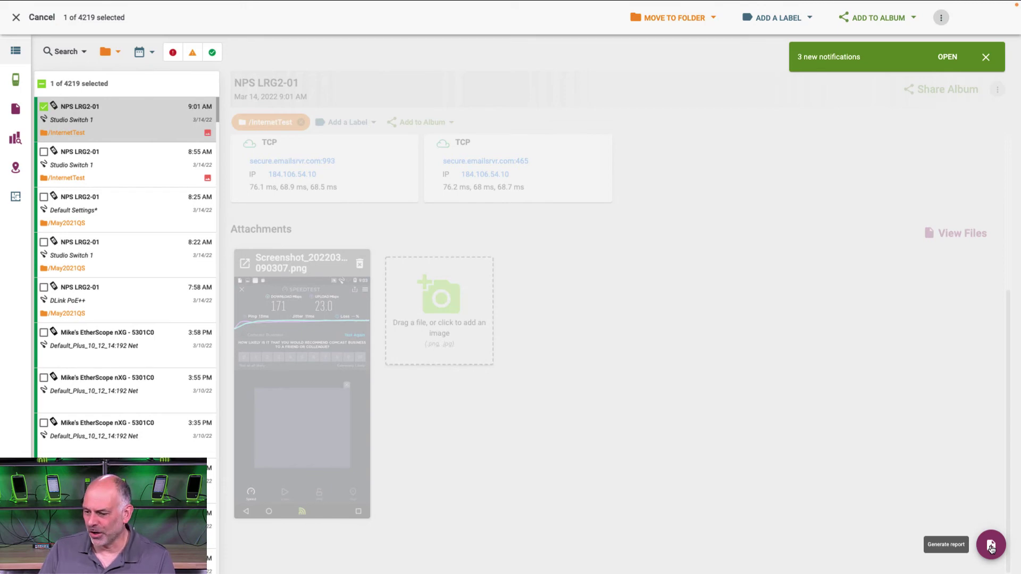
click(991, 545)
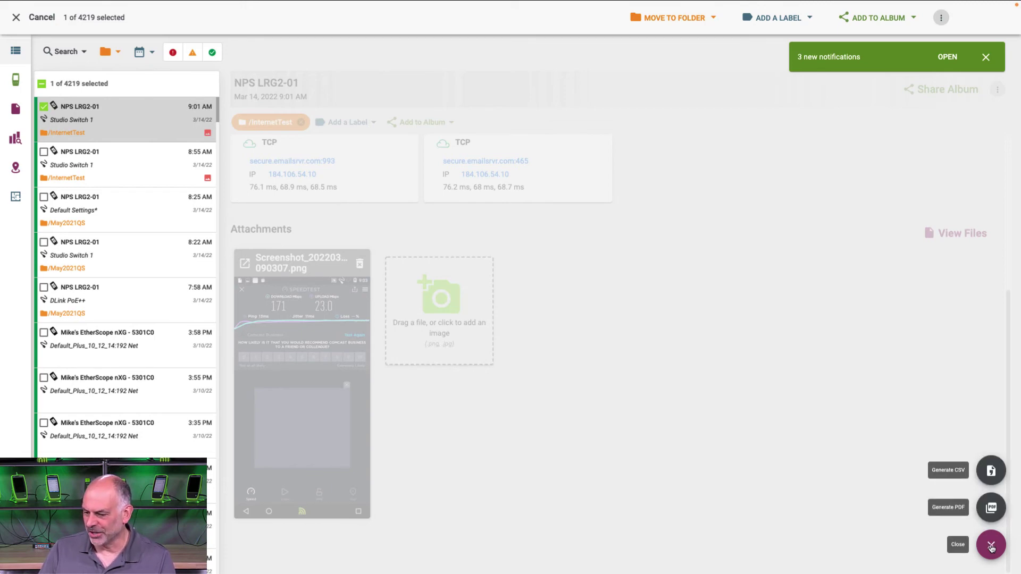
click(991, 510)
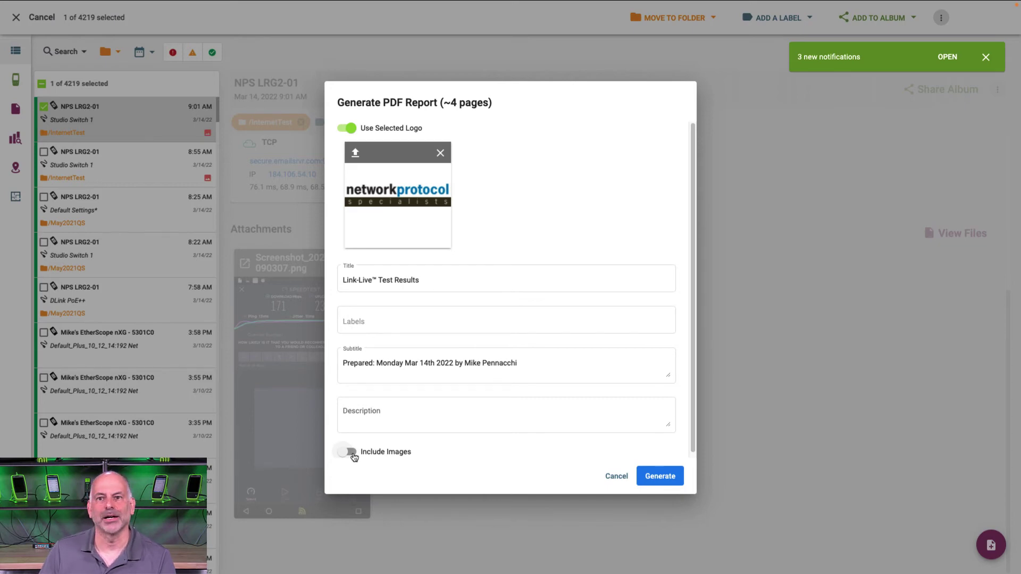
click(348, 452)
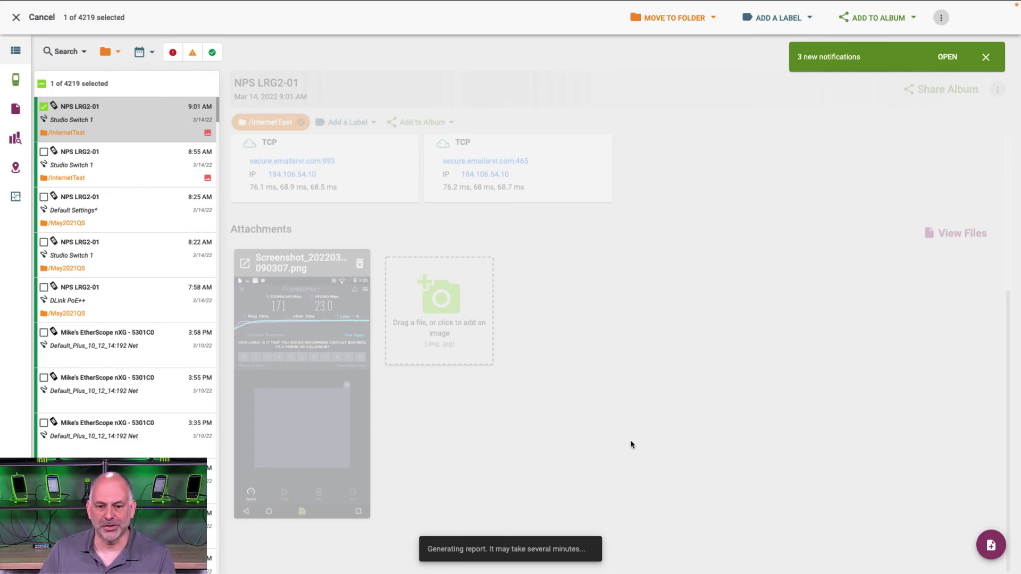
Open Link-Live™ Test Results.pdf in Files and scroll its four pages to the Speedtest screenshot.
click(17, 113)
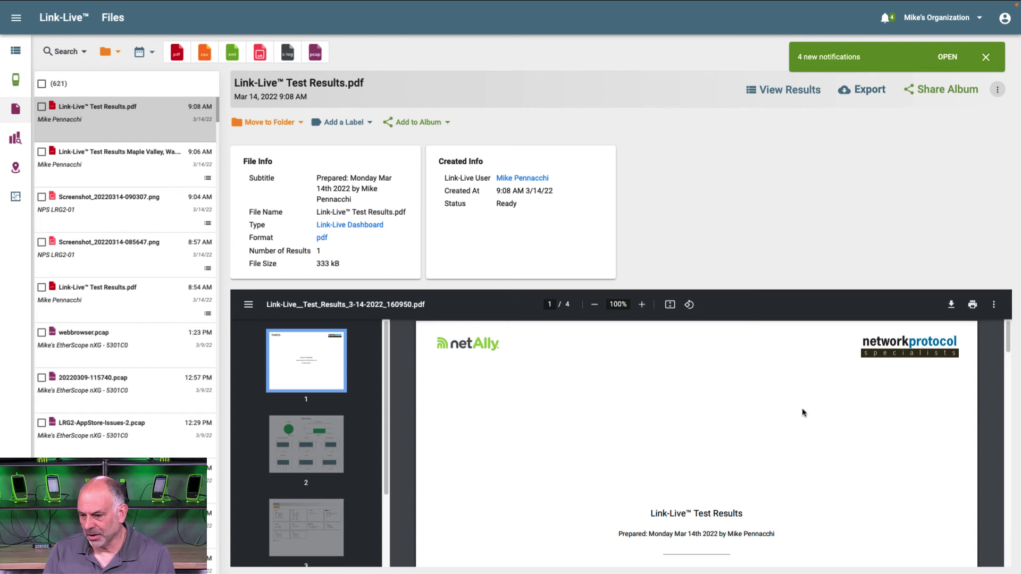
scroll(796, 411, down, 10)
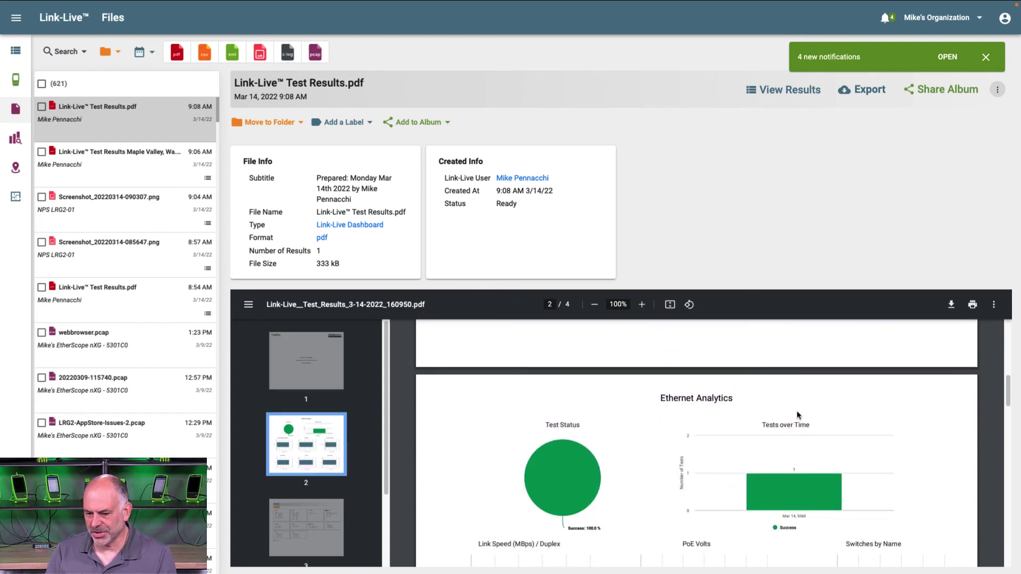
scroll(796, 410, down, 10)
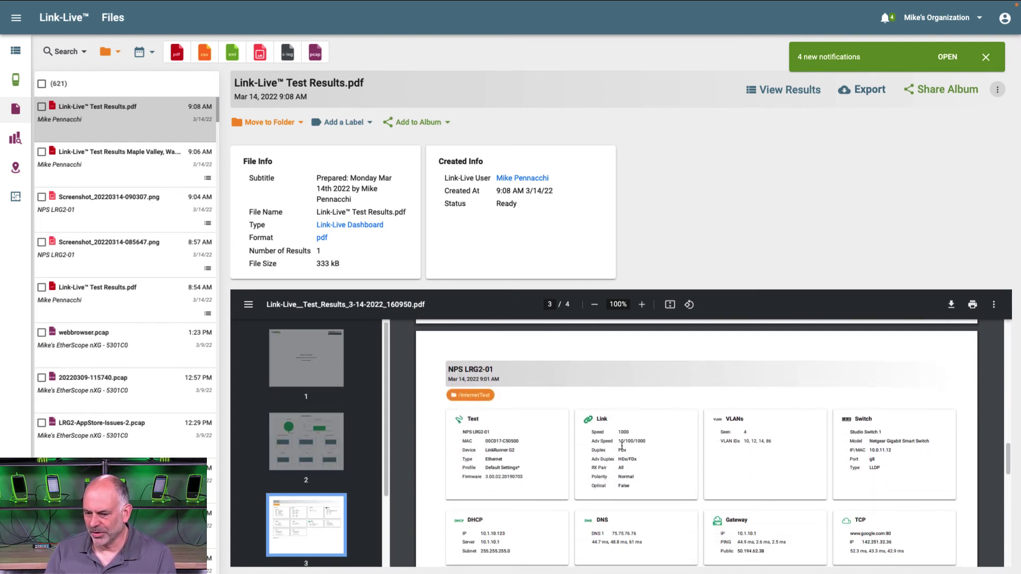
scroll(563, 457, down, 8)
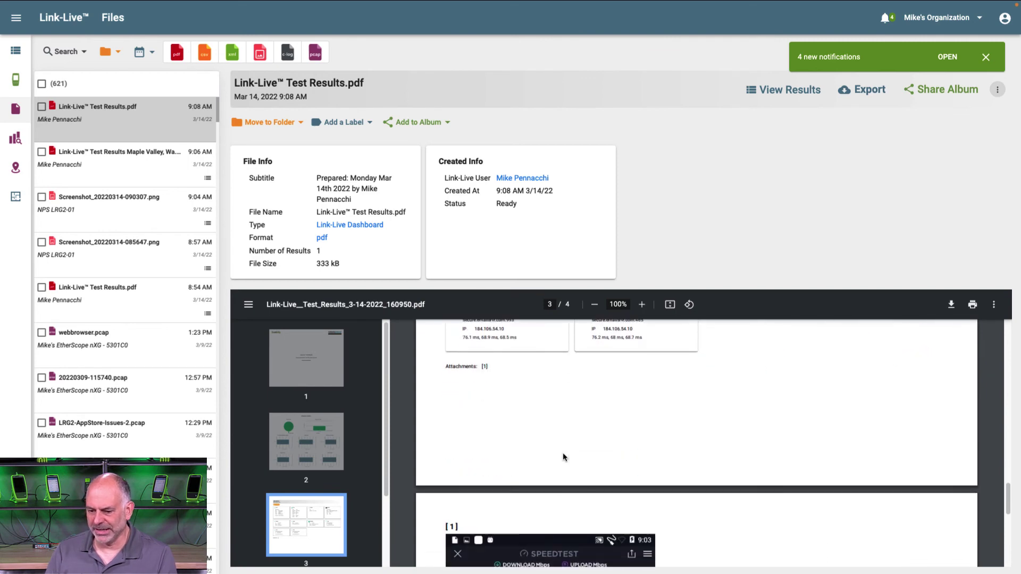
scroll(563, 457, down, 4)
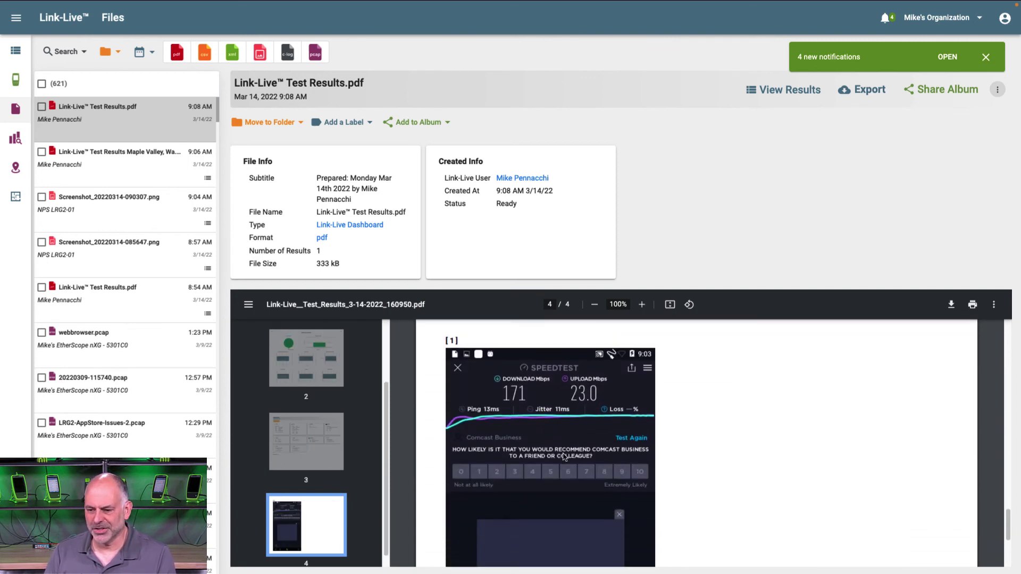